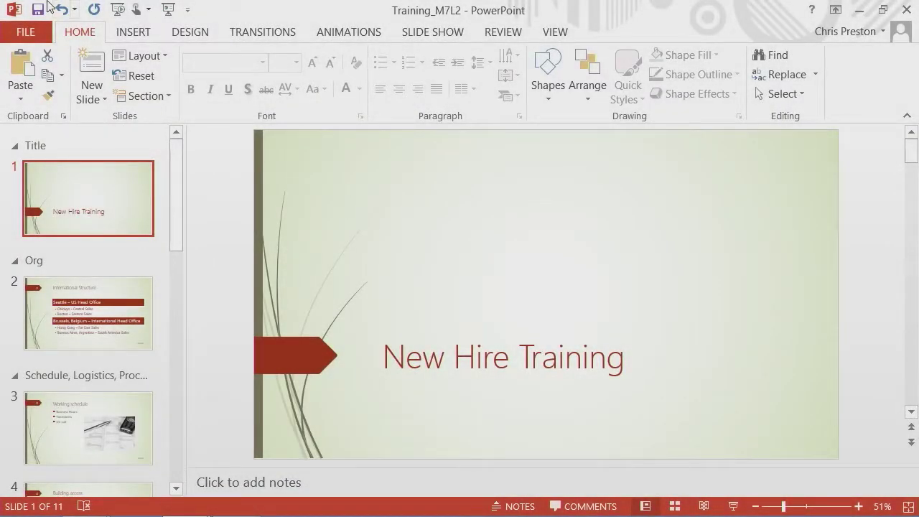
# Step: Bring up the presentation's print settings and examine the choices for which slides or sections to print
pyautogui.click(27, 32)
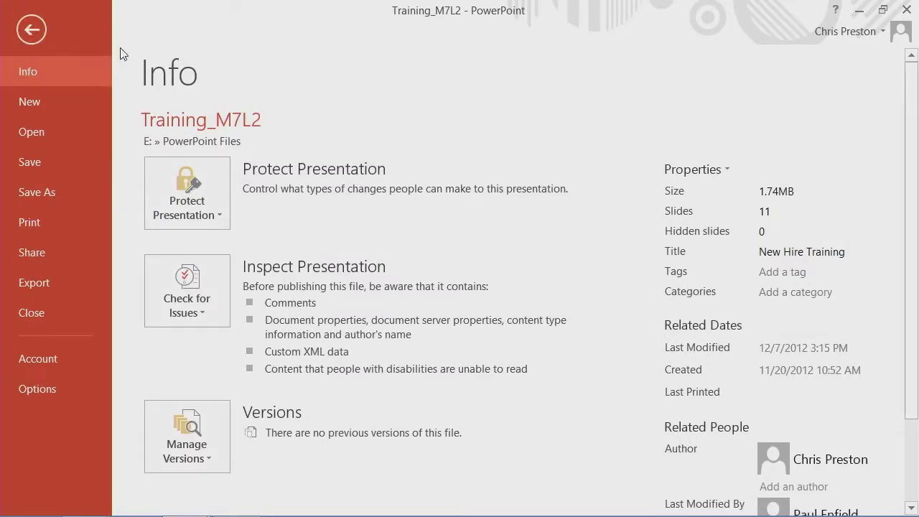
pyautogui.click(40, 226)
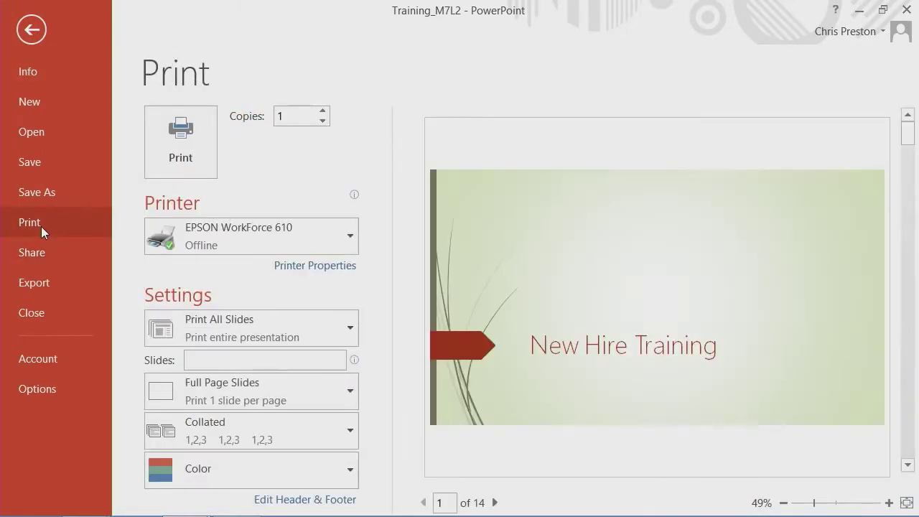
pyautogui.moveTo(229, 229)
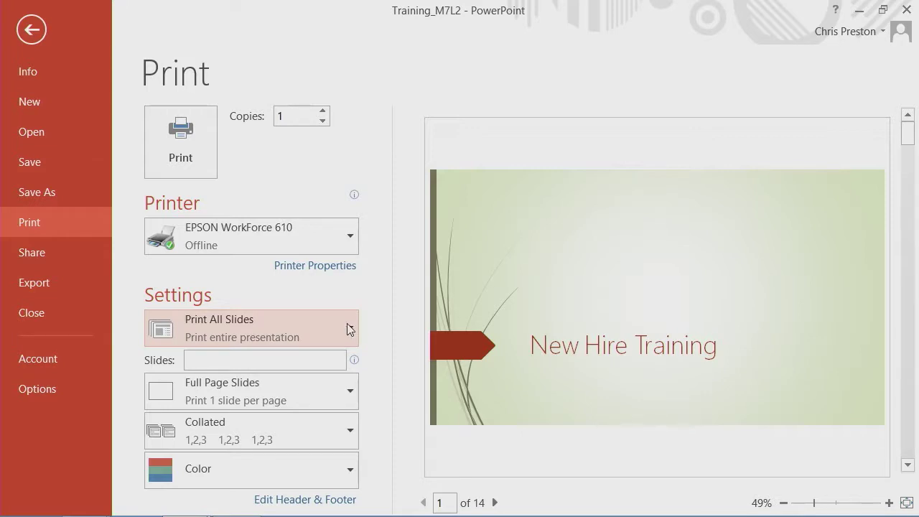
pyautogui.click(347, 324)
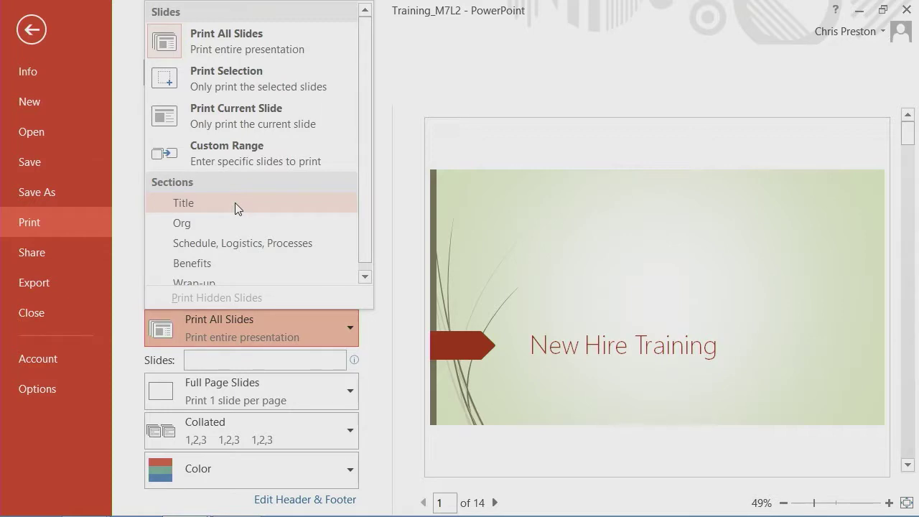
# Step: Preview the printout as Notes Pages and as handouts with 3 slides per page
pyautogui.click(341, 397)
pyautogui.click(342, 395)
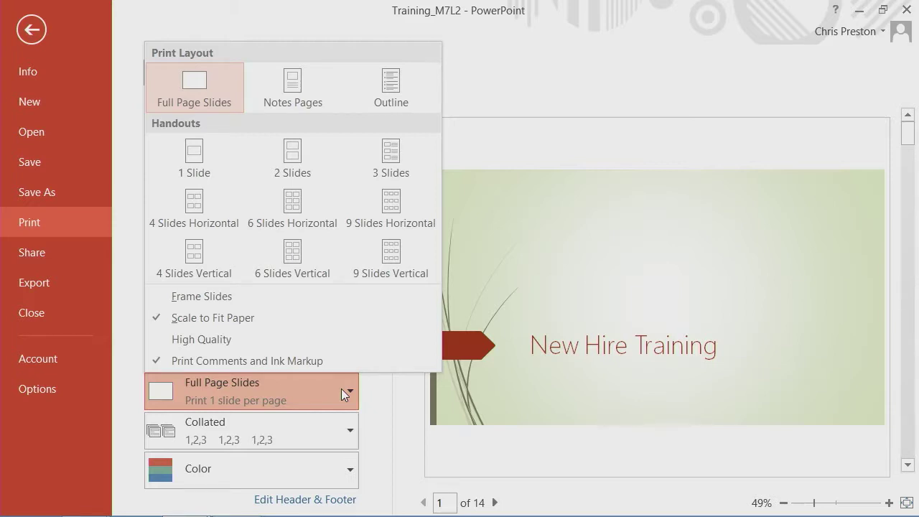
pyautogui.click(310, 105)
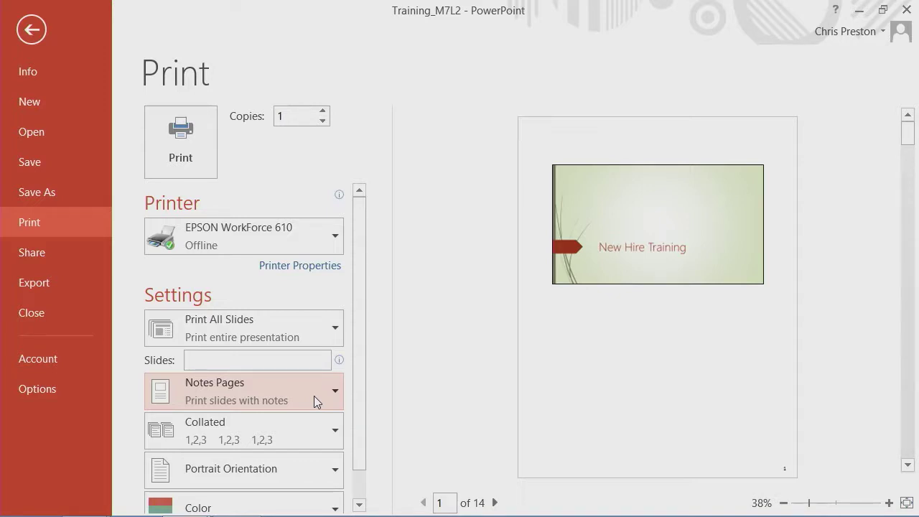
pyautogui.click(219, 394)
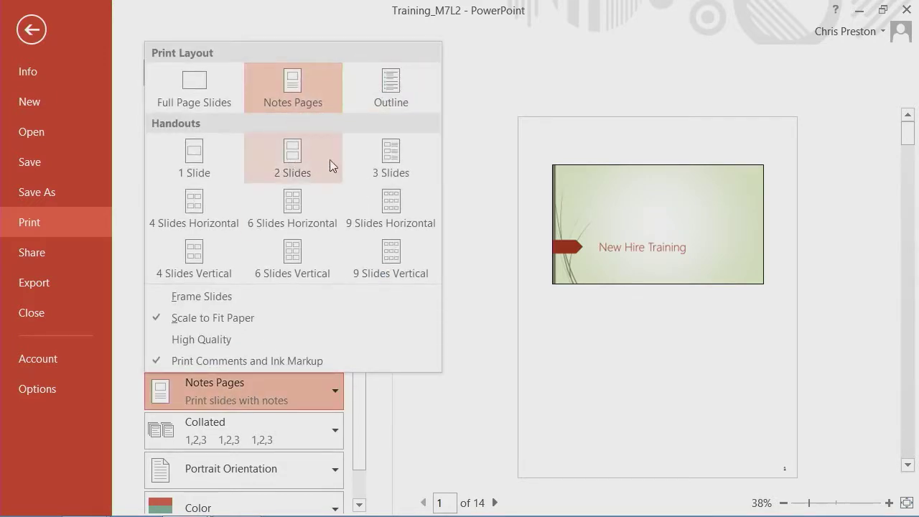
pyautogui.click(387, 159)
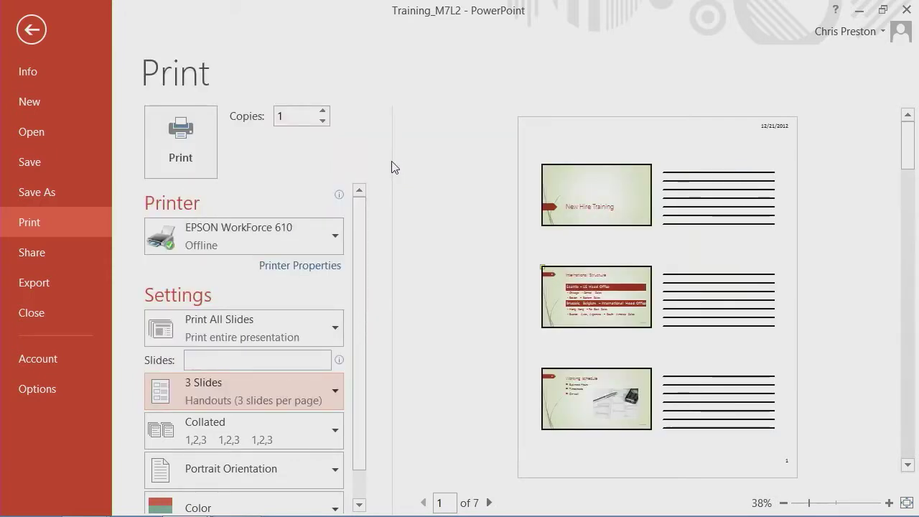
# Step: Set the print layout to Outline
pyautogui.click(252, 408)
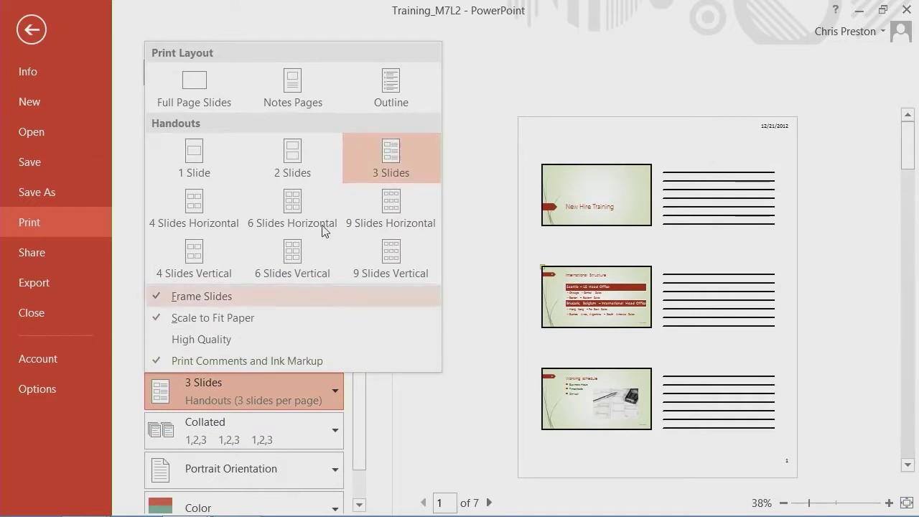
pyautogui.click(391, 84)
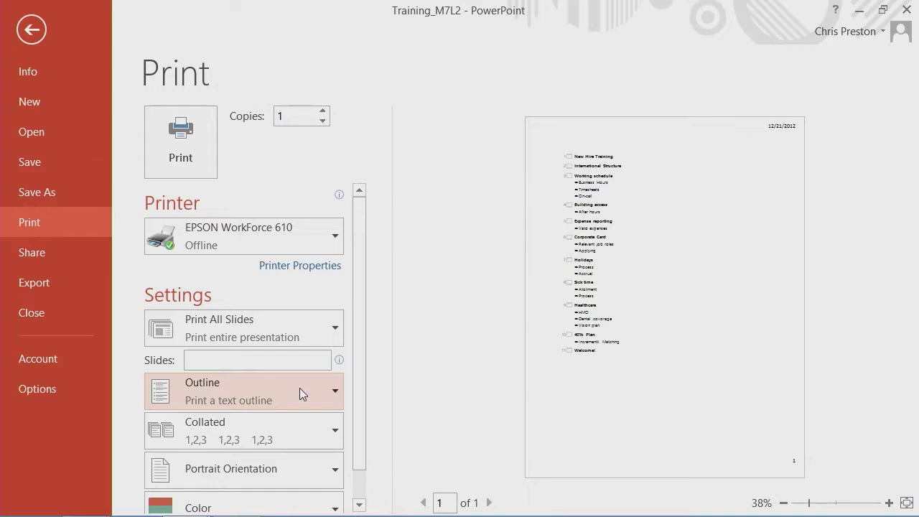
# Step: Preview the outline in landscape orientation, return it to portrait, and look at the color printing options
pyautogui.click(318, 469)
pyautogui.click(302, 434)
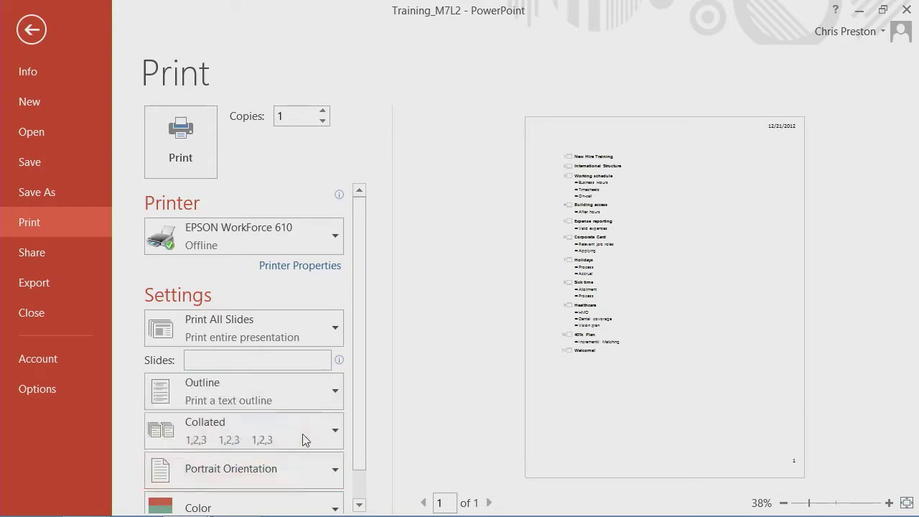
pyautogui.click(284, 465)
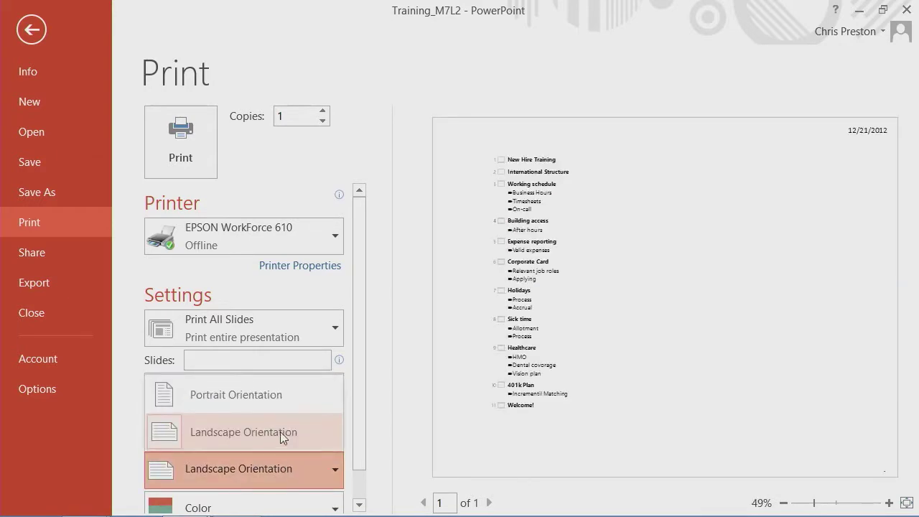
pyautogui.click(281, 396)
pyautogui.scroll(-1, 351, 457)
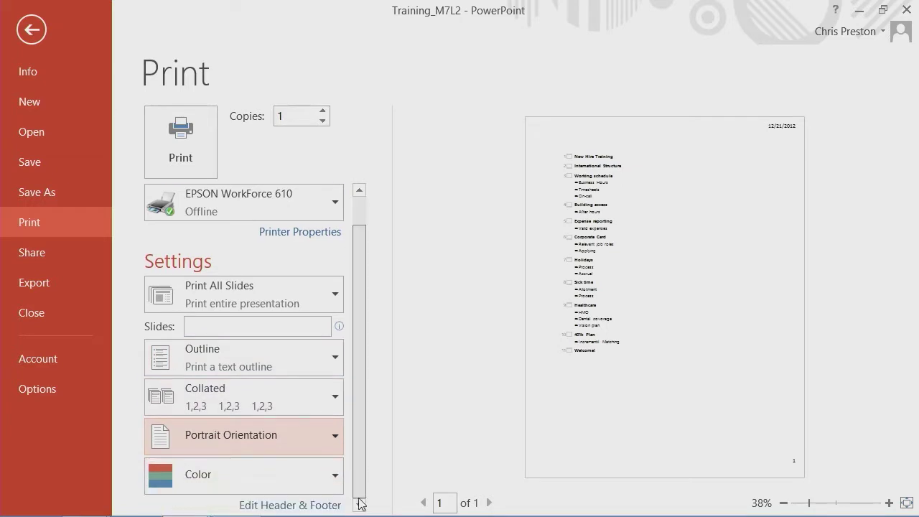
pyautogui.click(289, 475)
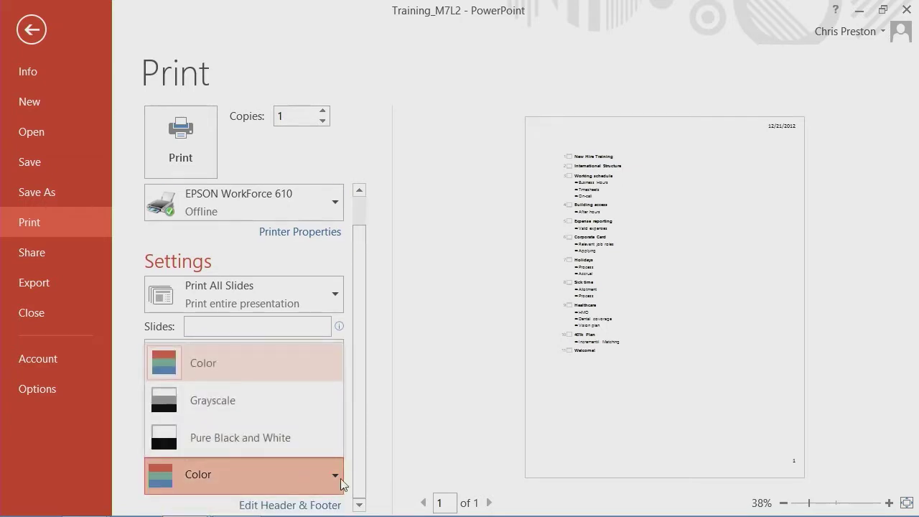
# Step: Try including the date and time on notes and handouts, discard the change, and return to the slides
pyautogui.click(310, 505)
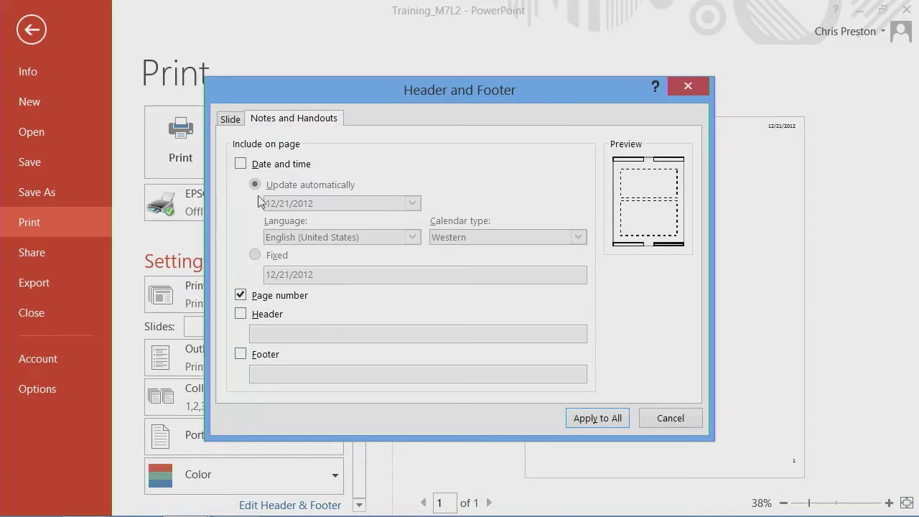
pyautogui.click(241, 164)
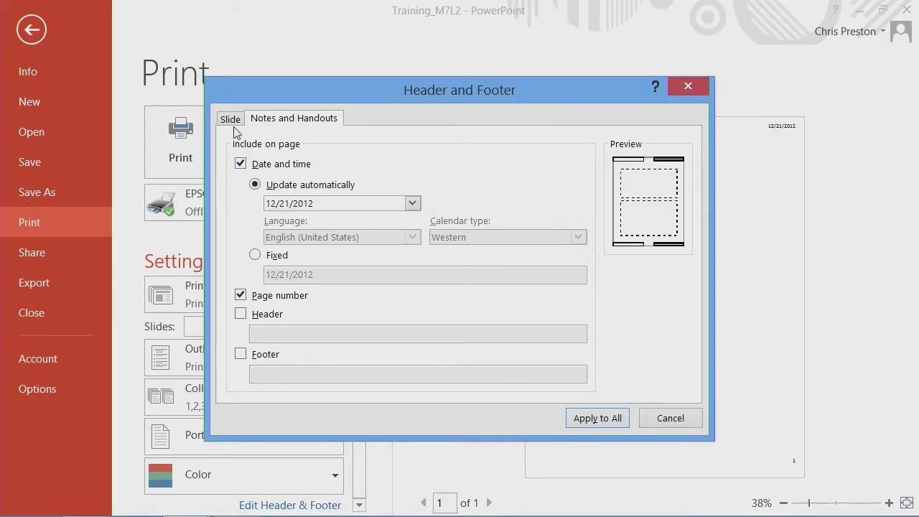
pyautogui.click(667, 417)
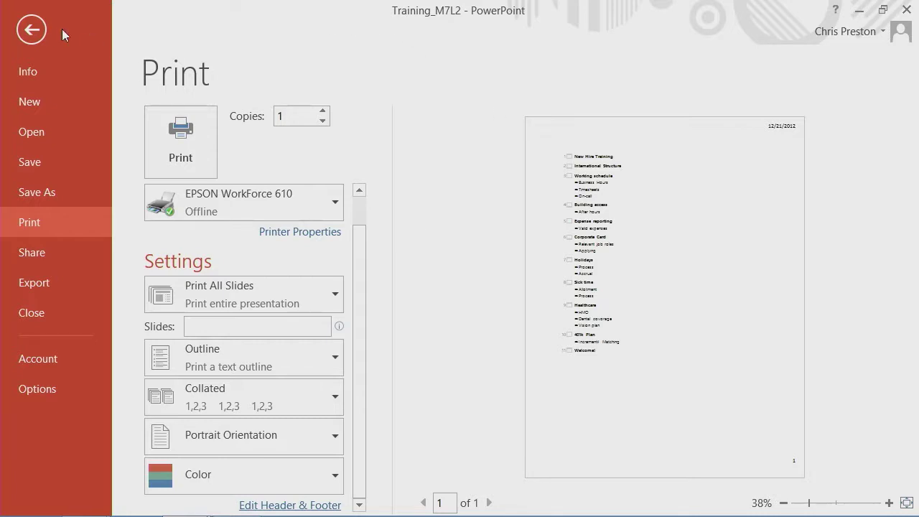
pyautogui.click(32, 30)
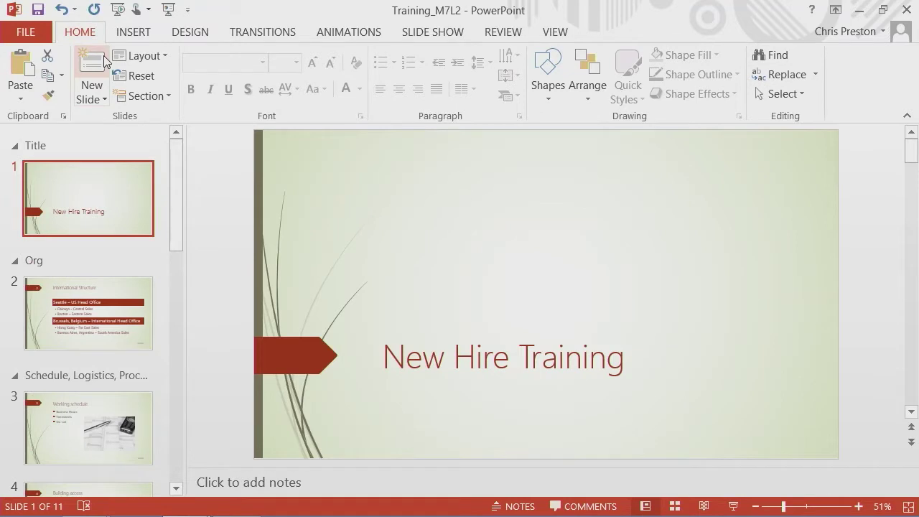
# Step: Spell-check the presentation, correcting the misspelled words to "coverage" on slide 9 and "Incremental" on slide 10
pyautogui.click(511, 38)
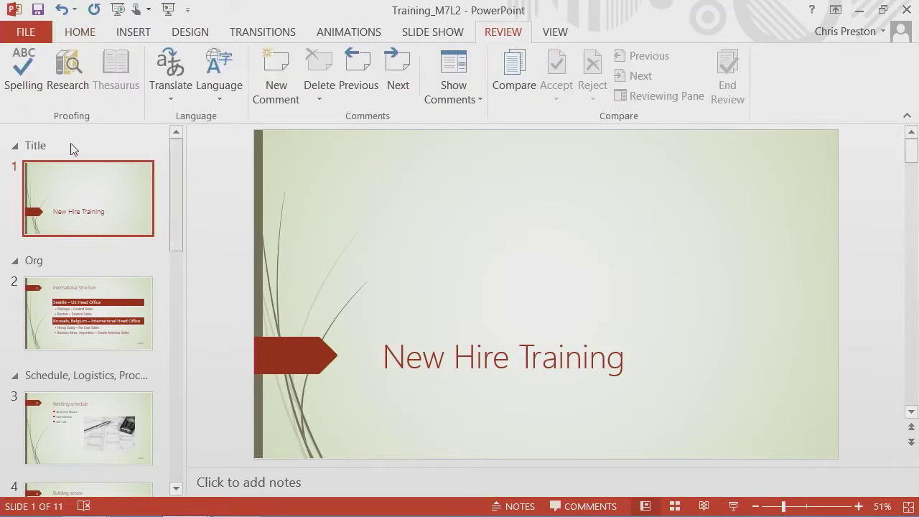
pyautogui.click(34, 74)
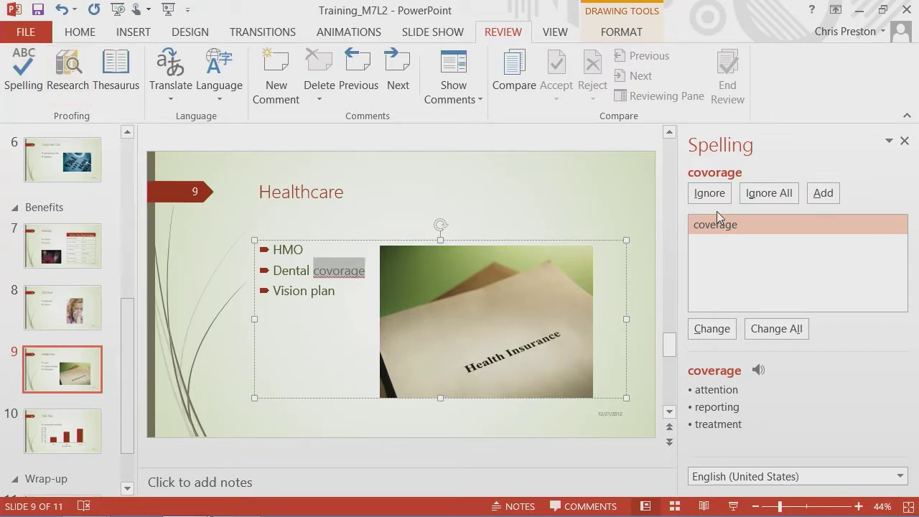
pyautogui.click(717, 329)
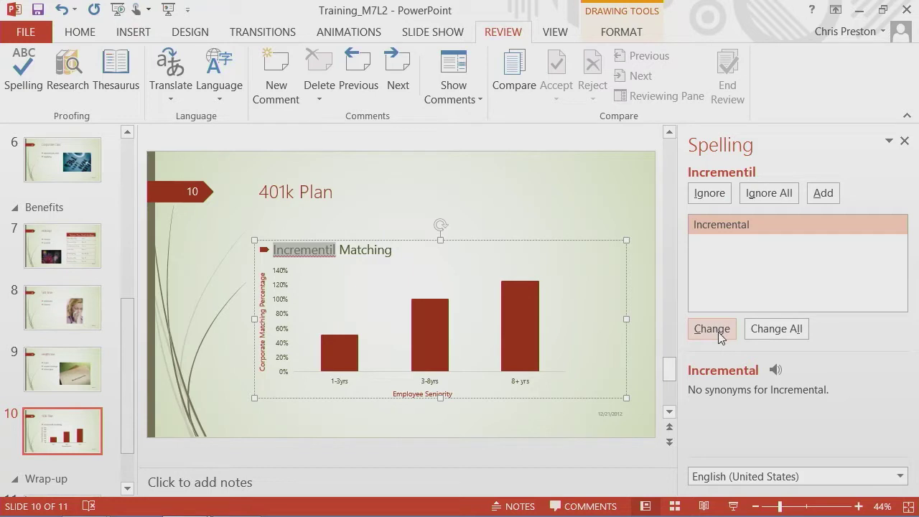
pyautogui.click(716, 330)
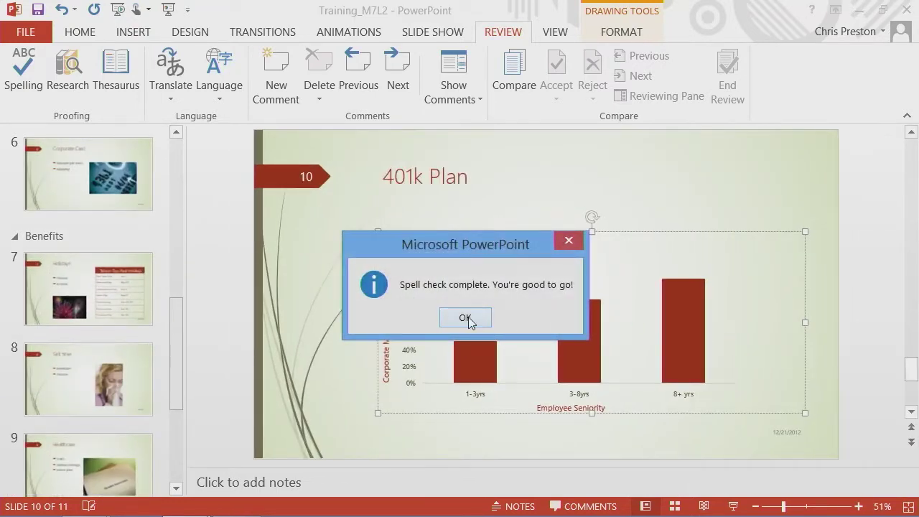
pyautogui.click(465, 319)
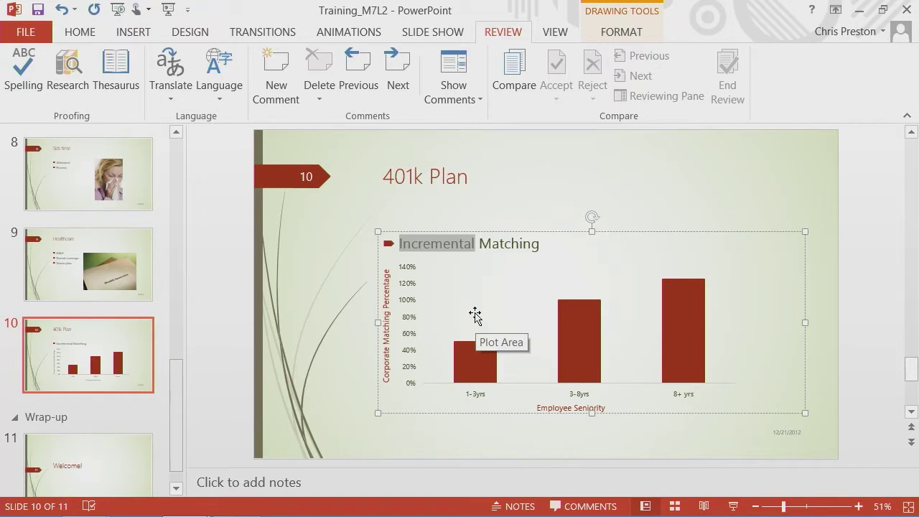
# Step: Open the AutoCorrect settings from the program's proofing options
pyautogui.click(26, 33)
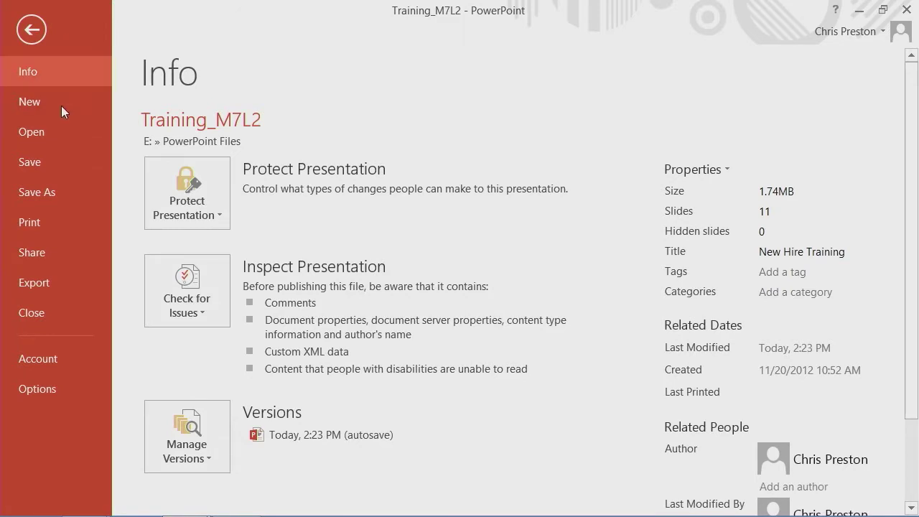
pyautogui.click(21, 394)
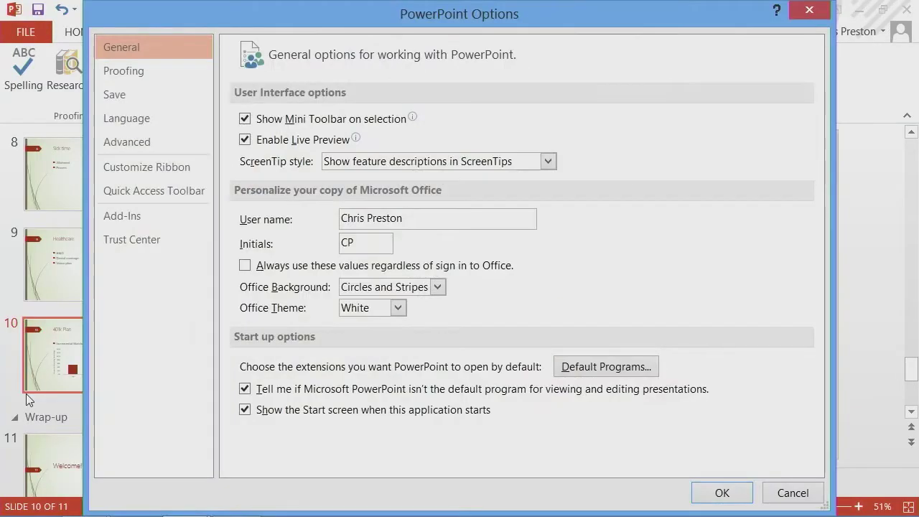
pyautogui.click(159, 78)
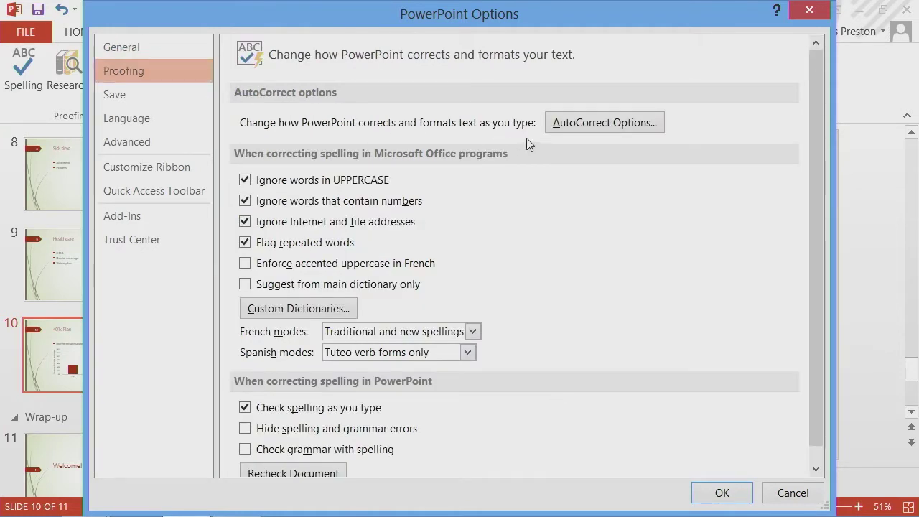
pyautogui.click(565, 127)
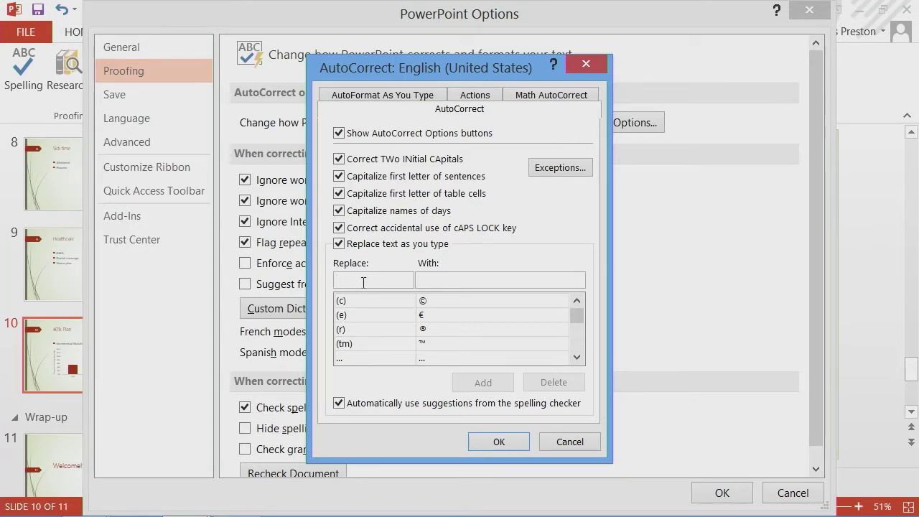
# Step: Add an AutoCorrect entry that replaces "compatability" with "compatibility" and save the options
pyautogui.write('cant o')
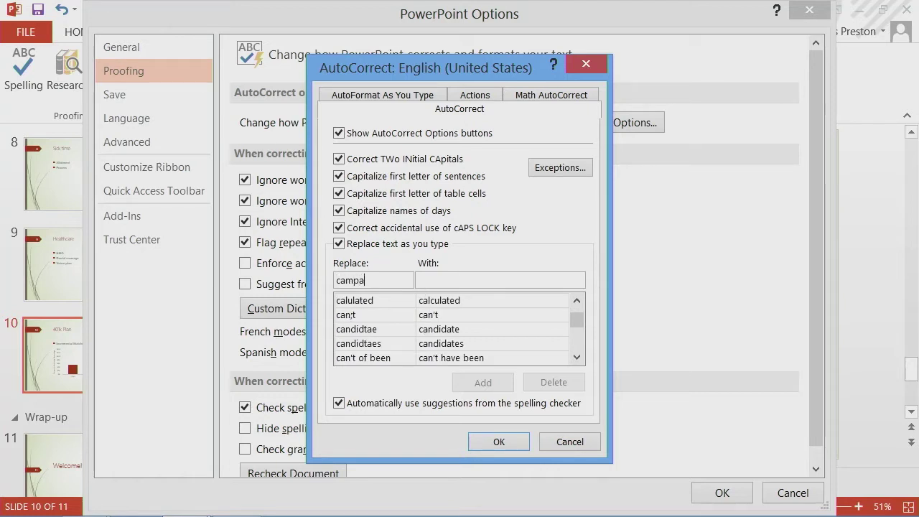
pyautogui.press('BackSpace')
pyautogui.press('BackSpace')
pyautogui.press('BackSpace')
pyautogui.press('BackSpace')
pyautogui.press('BackSpace')
pyautogui.write('ompat')
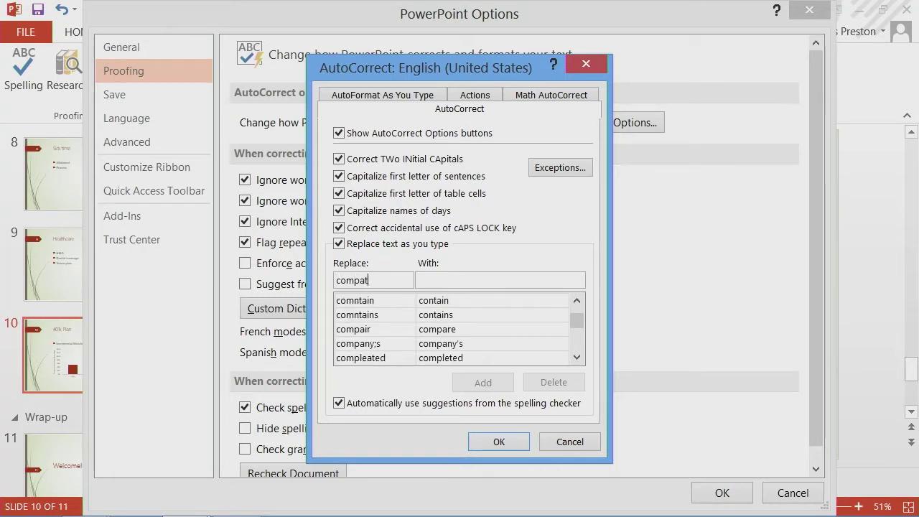
pyautogui.write('ability')
pyautogui.write('C')
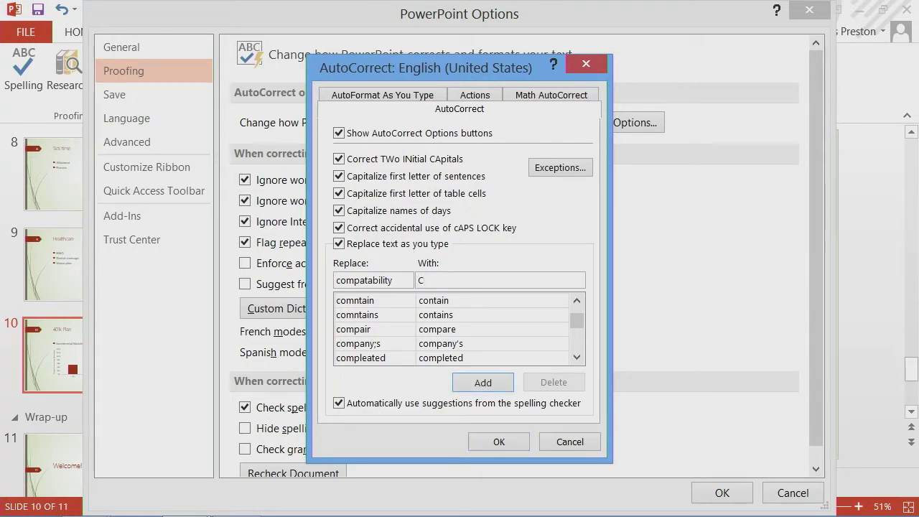
pyautogui.write('omp')
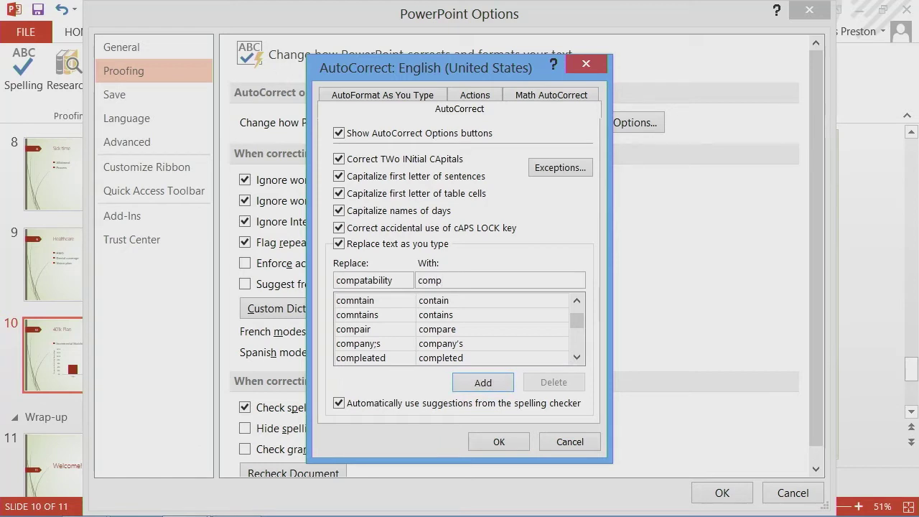
pyautogui.write('atibility')
pyautogui.click(477, 382)
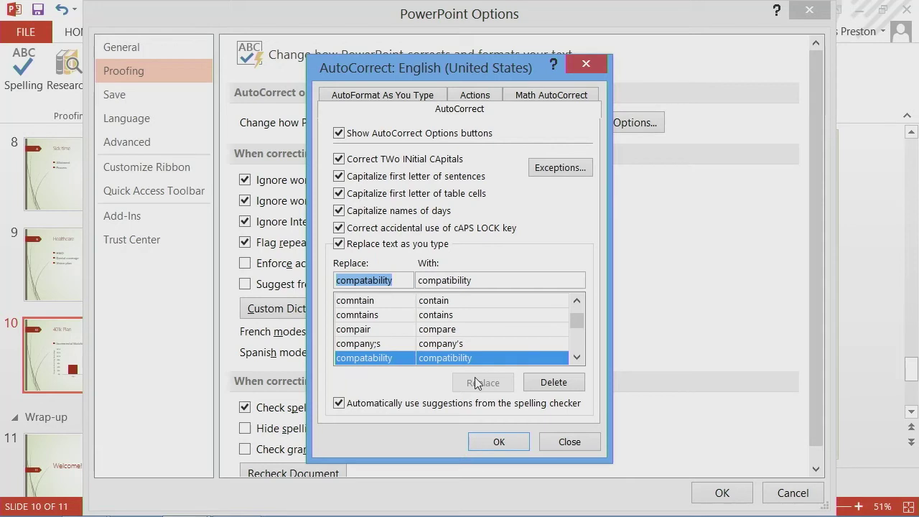
pyautogui.click(499, 441)
pyautogui.click(720, 498)
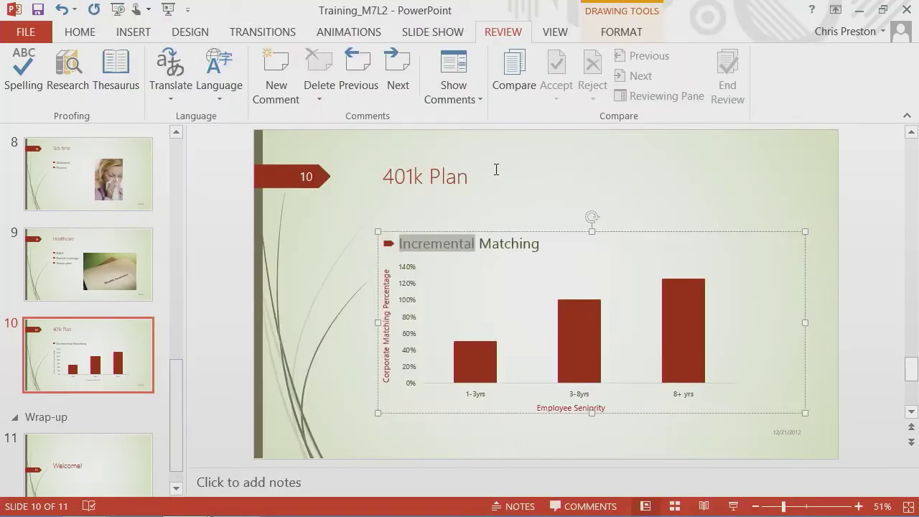